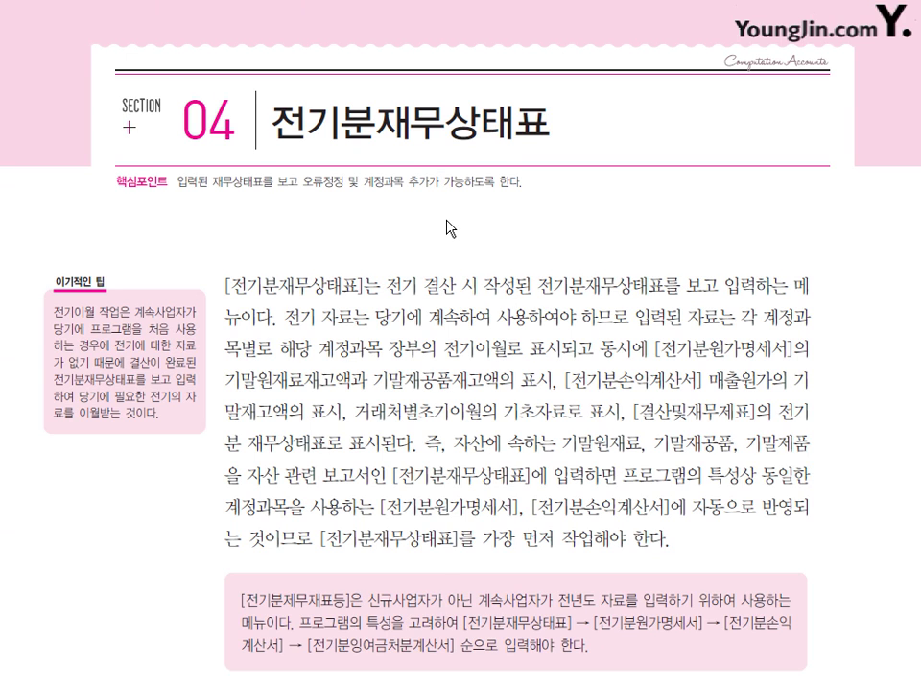
- Review the textbook's [전기분재무제표등] 자료입력 정리 diagram showing how the four prior-period statements link together
{"action": "scroll", "coordinate": [447, 227], "scroll_direction": "down", "scroll_amount": 1}
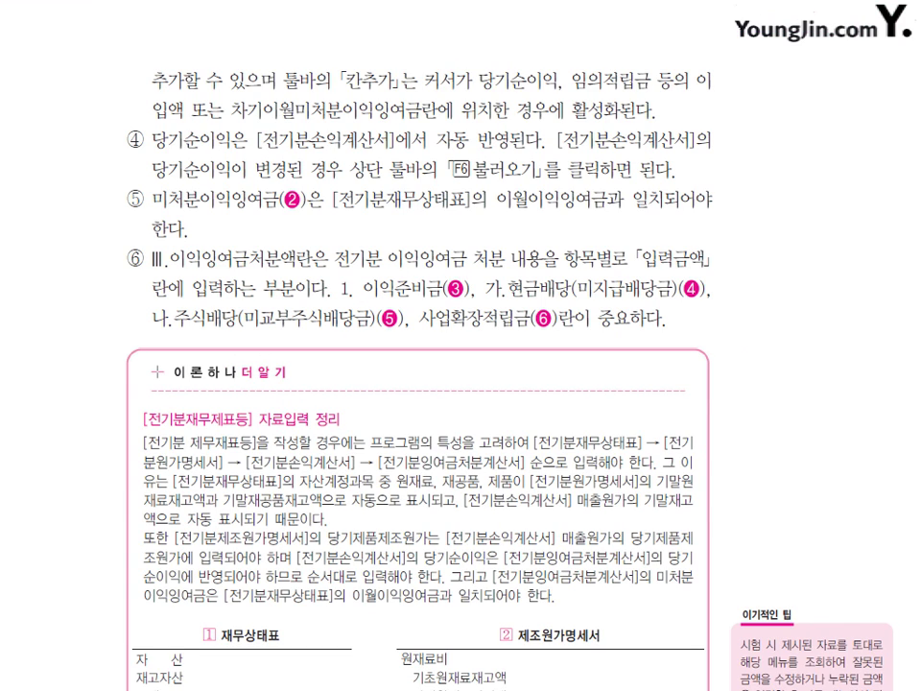
{"action": "scroll", "coordinate": [343, 300], "scroll_direction": "down", "scroll_amount": 6}
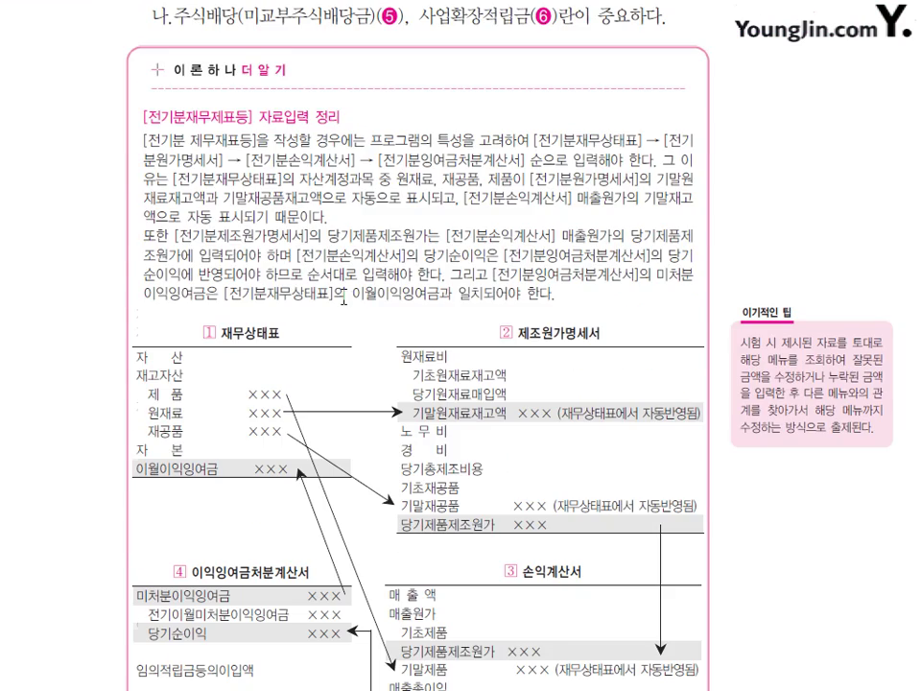
{"action": "scroll", "coordinate": [344, 300], "scroll_direction": "down", "scroll_amount": 6}
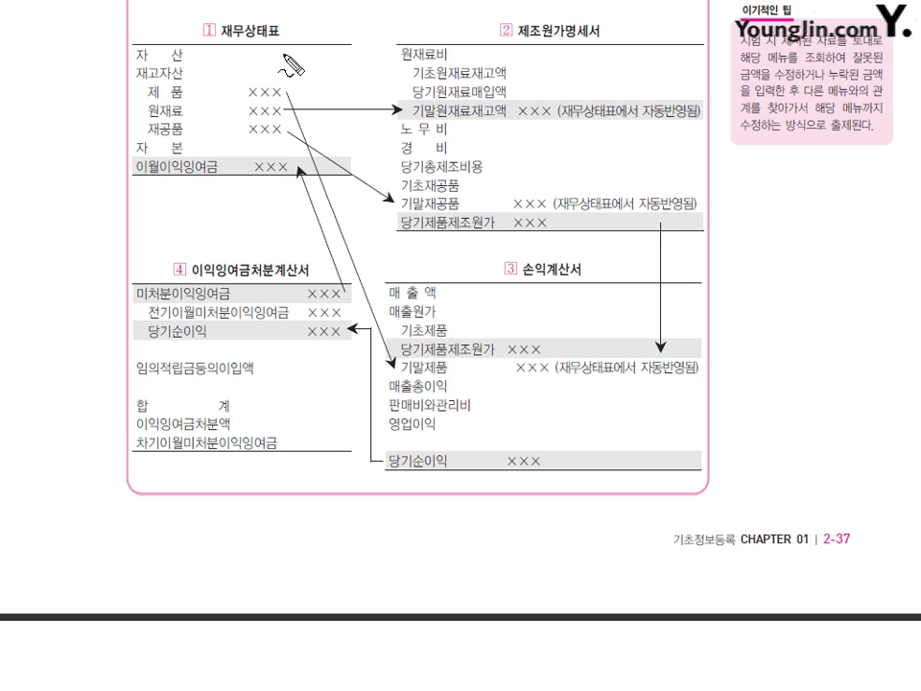
{"action": "left_click_drag", "start_coordinate": [242, 60], "coordinate": [254, 63]}
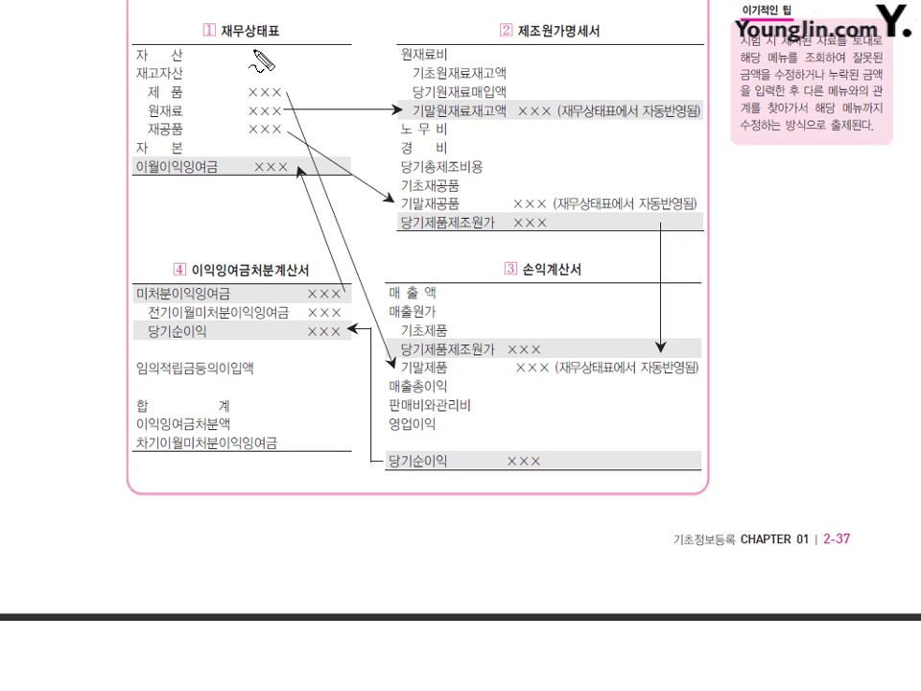
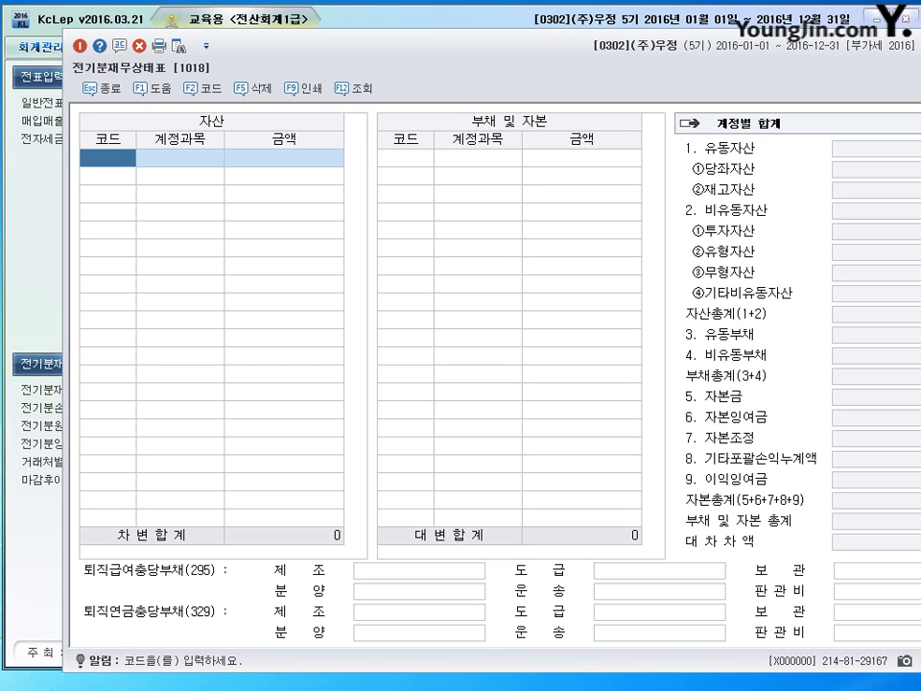
- Enlarge the 전기분재무상태표 window and enter 현금 (code 101) as the first asset with an amount of 123,000,000
{"action": "double_click", "coordinate": [768, 68]}
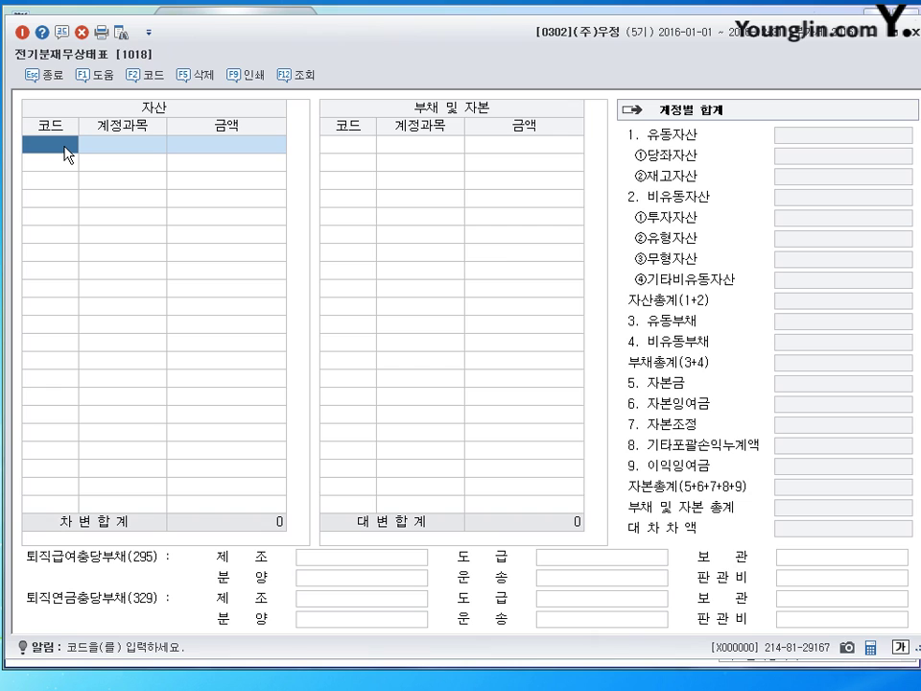
{"action": "type", "text": "101"}
{"action": "key", "text": "Return"}
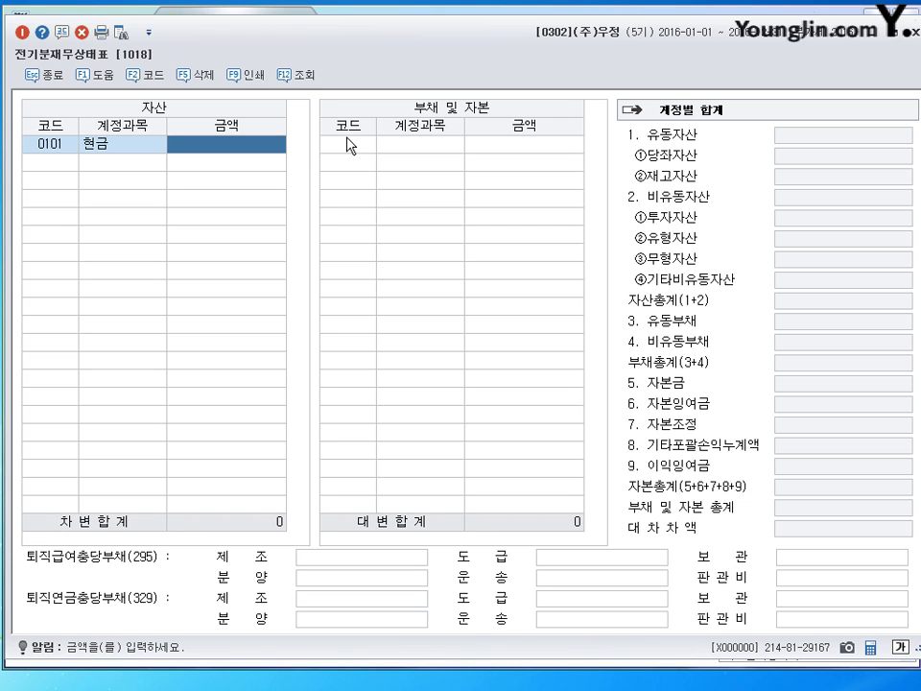
{"action": "type", "text": "112"}
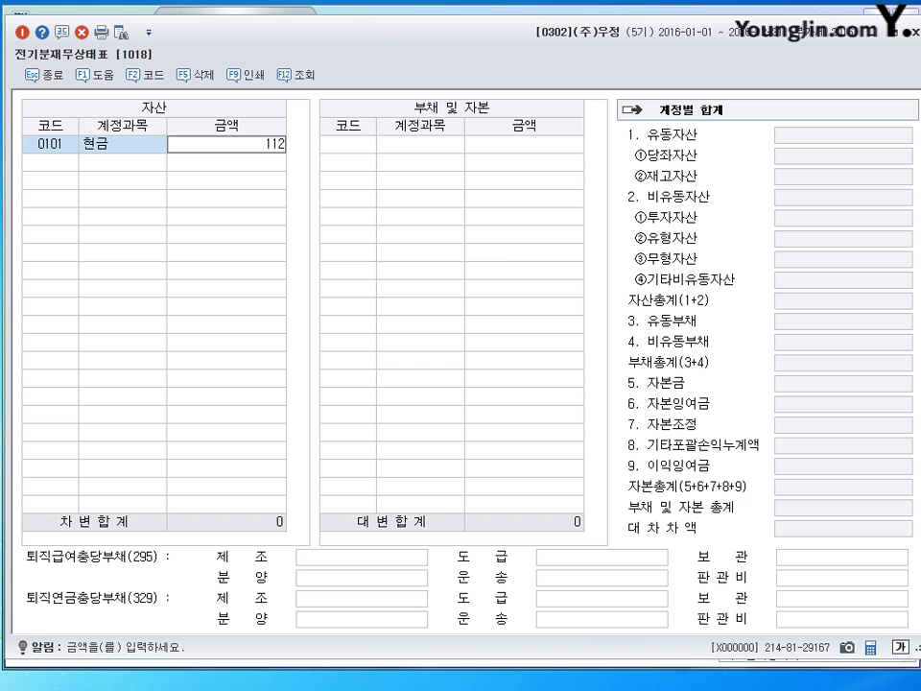
{"action": "key", "text": "BackSpace"}
{"action": "key", "text": "BackSpace"}
{"action": "key", "text": "BackSpace"}
{"action": "type", "text": "123,000,000"}
{"action": "key", "text": "Return"}
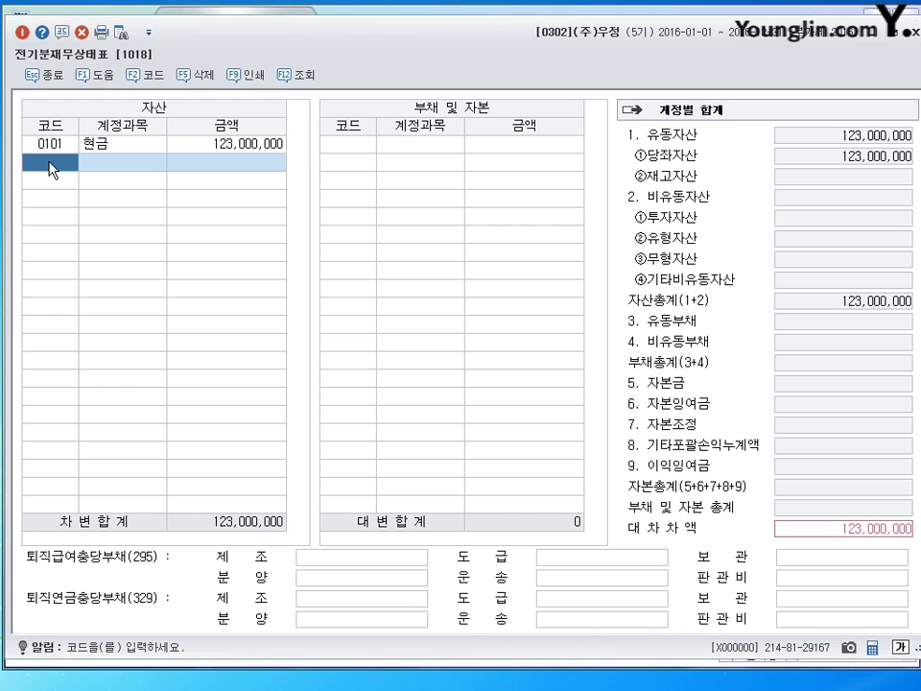
- Add 당좌예금 (0102) as the next asset by looking up 당좌, with an amount of 120,000,000
{"action": "type", "text": "당좌"}
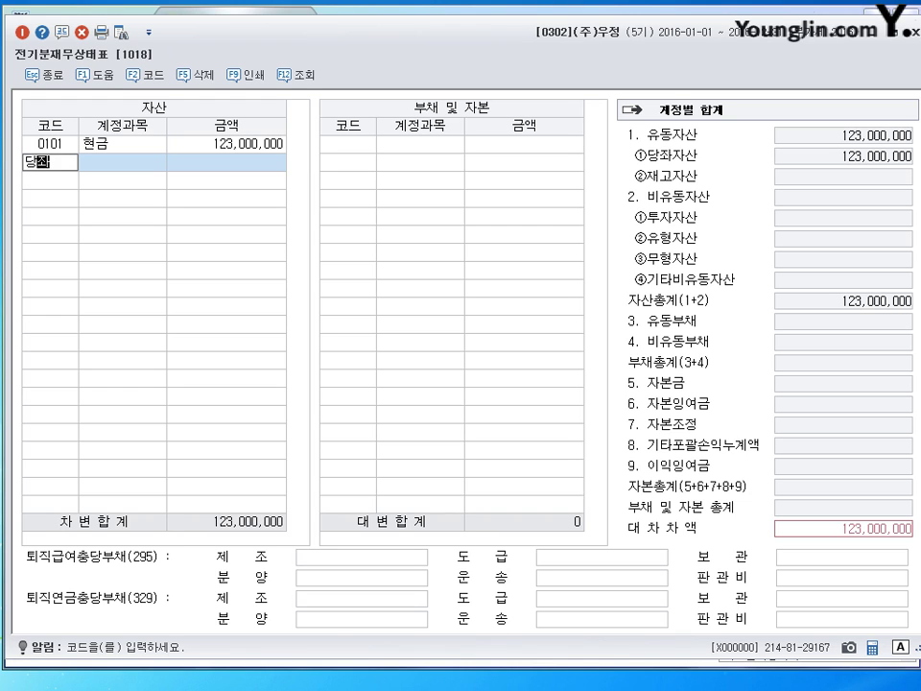
{"action": "key", "text": "Return"}
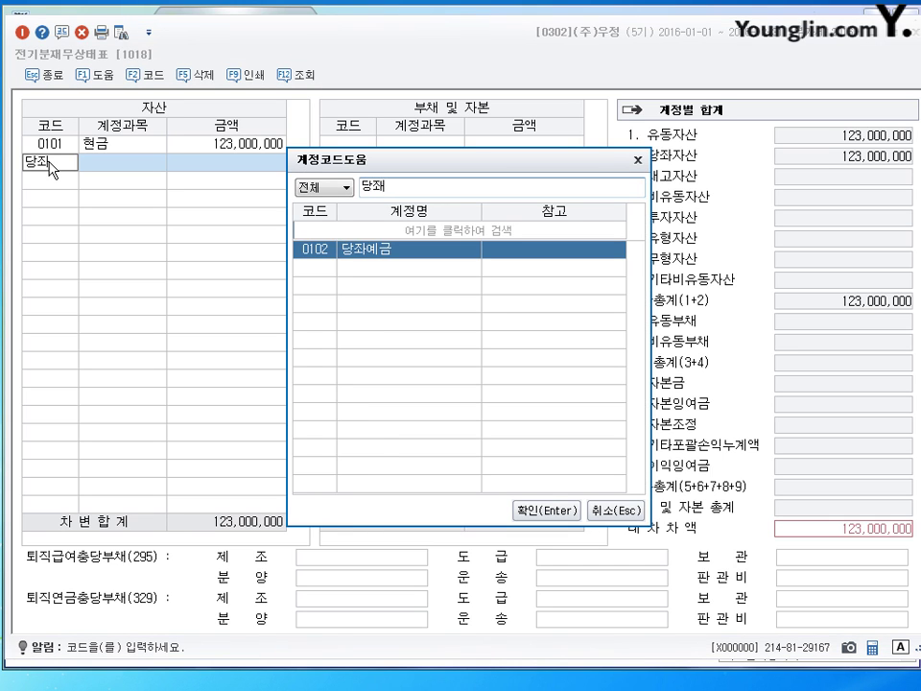
{"action": "key", "text": "Return"}
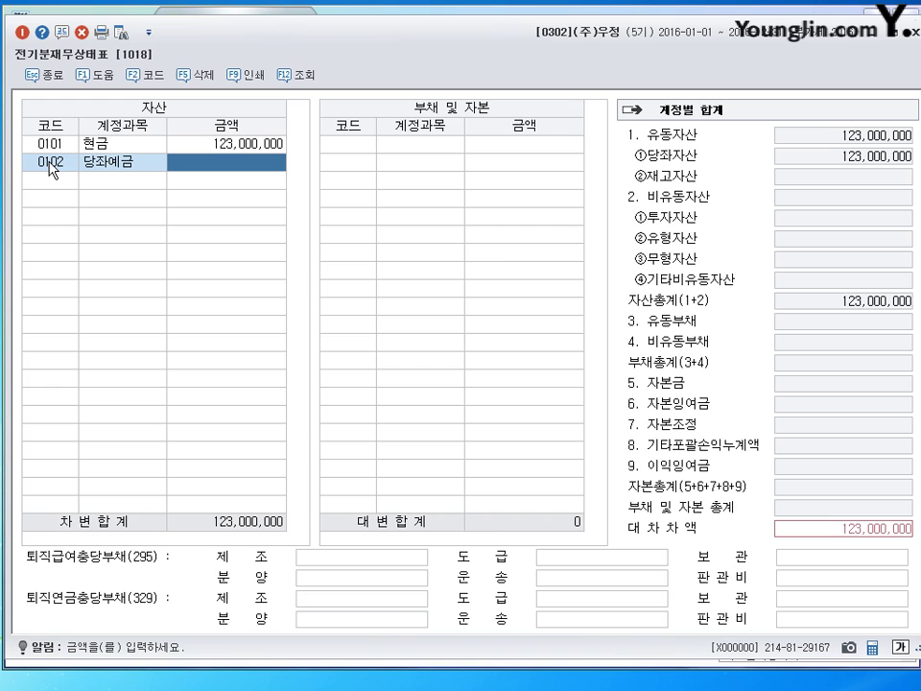
{"action": "type", "text": "1"}
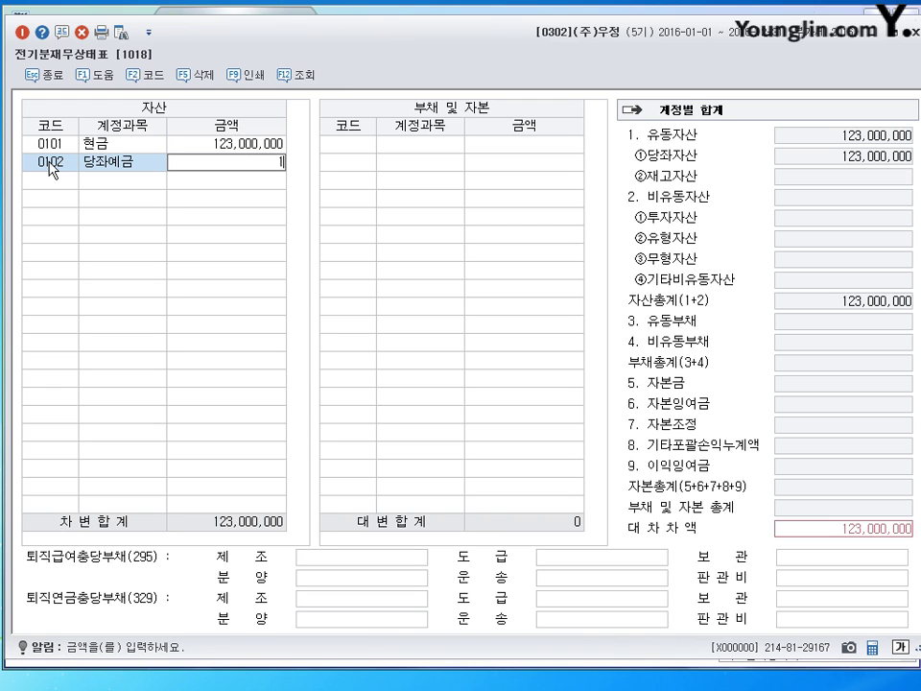
{"action": "type", "text": "20,000,000"}
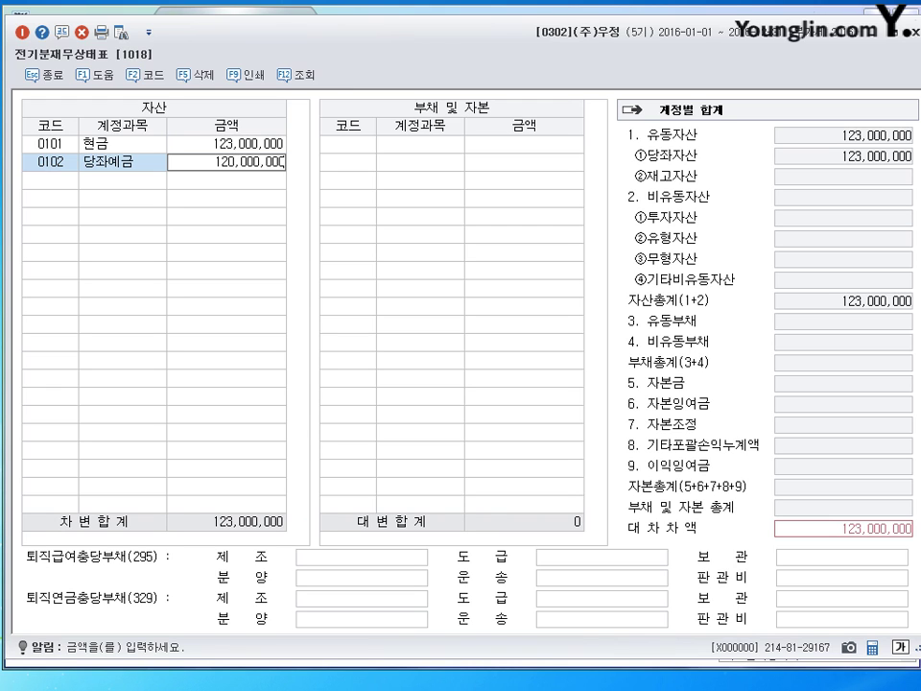
{"action": "key", "text": "Return"}
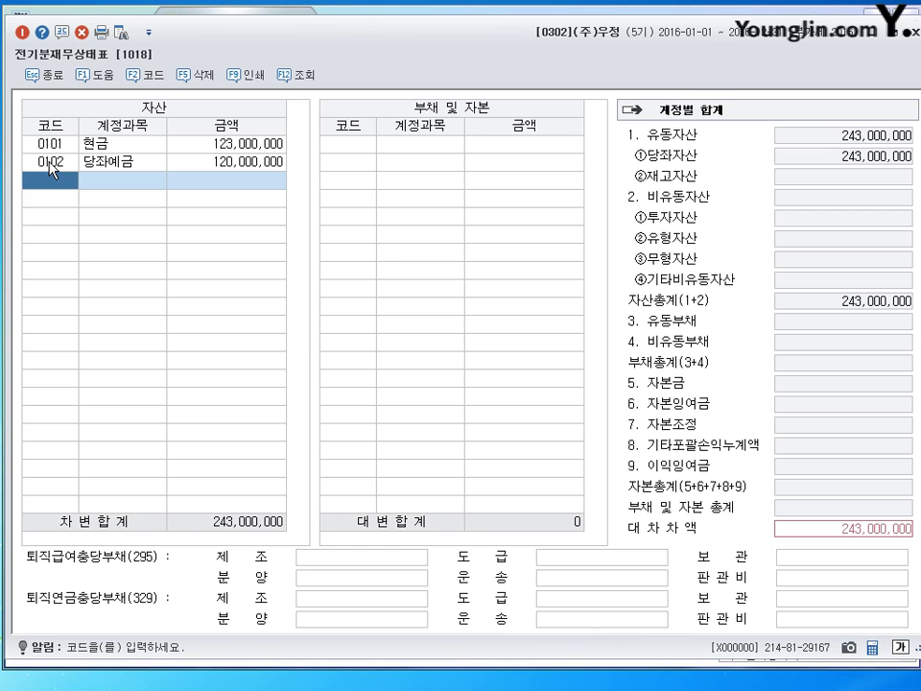
- Add 보통예금 (0103) to the assets by looking up 보통, with an amount of 305,655,952
{"action": "type", "text": "보통"}
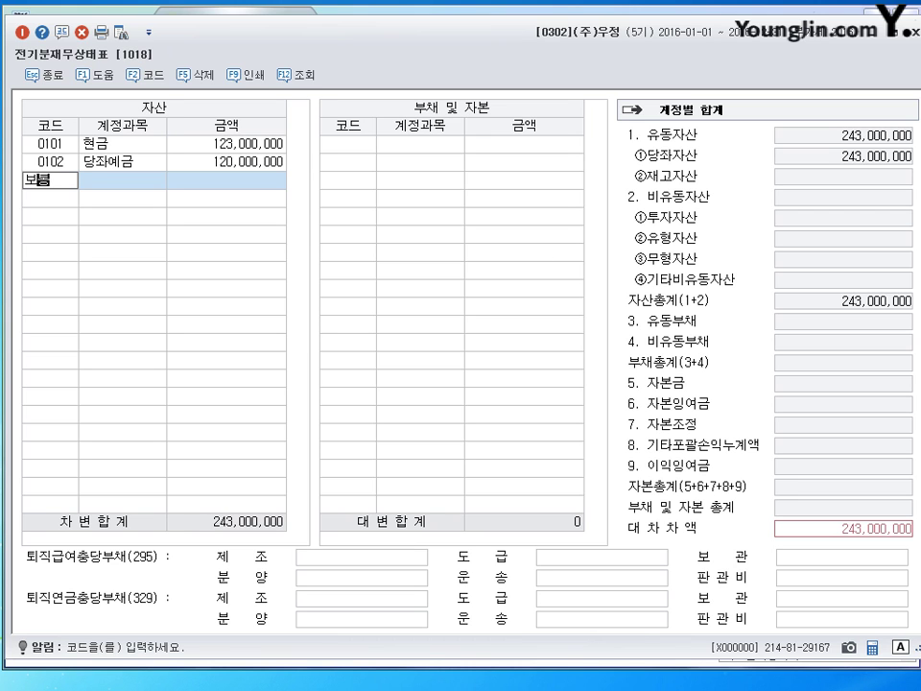
{"action": "key", "text": "Return"}
{"action": "key", "text": "Return"}
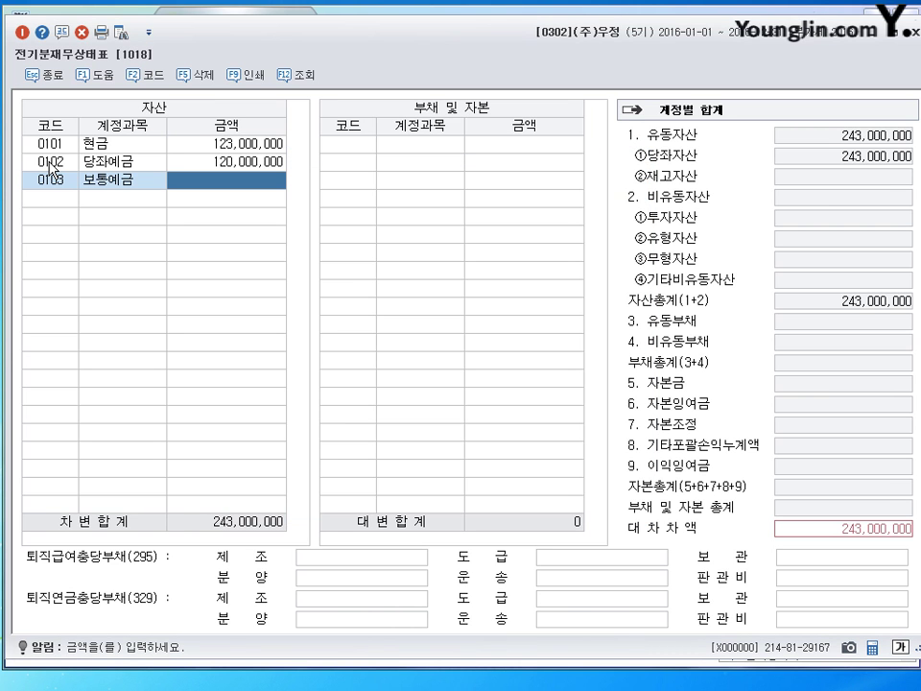
{"action": "type", "text": "305"}
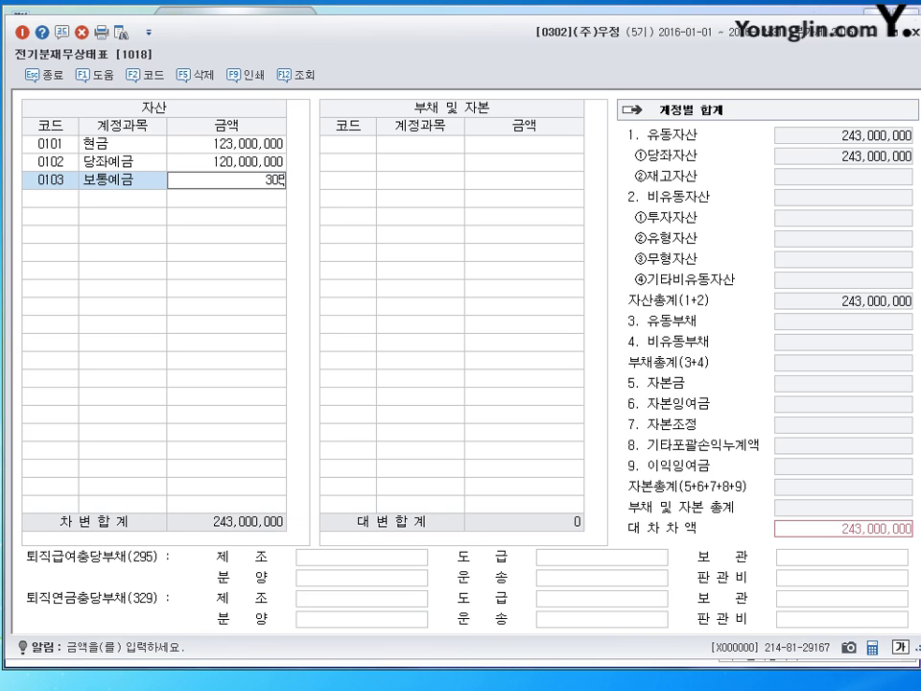
{"action": "type", "text": ",655,952"}
{"action": "key", "text": "Return"}
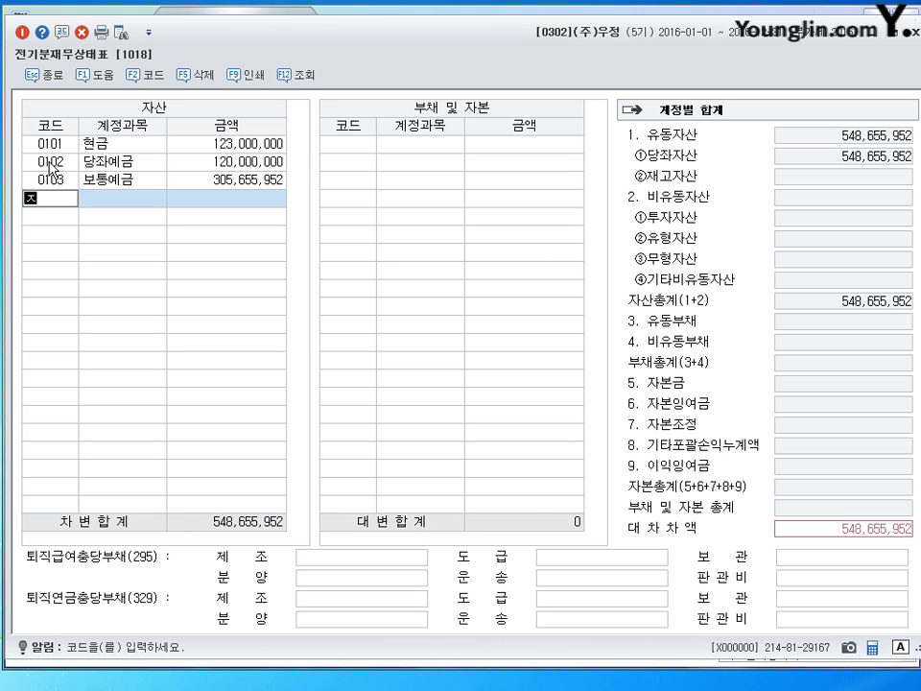
- Add 정기예금 (0105) to the assets by looking up 정기, with an amount of 50,000,000
{"action": "type", "text": "저기"}
{"action": "key", "text": "Return"}
{"action": "key", "text": "BackSpace"}
{"action": "key", "text": "BackSpace"}
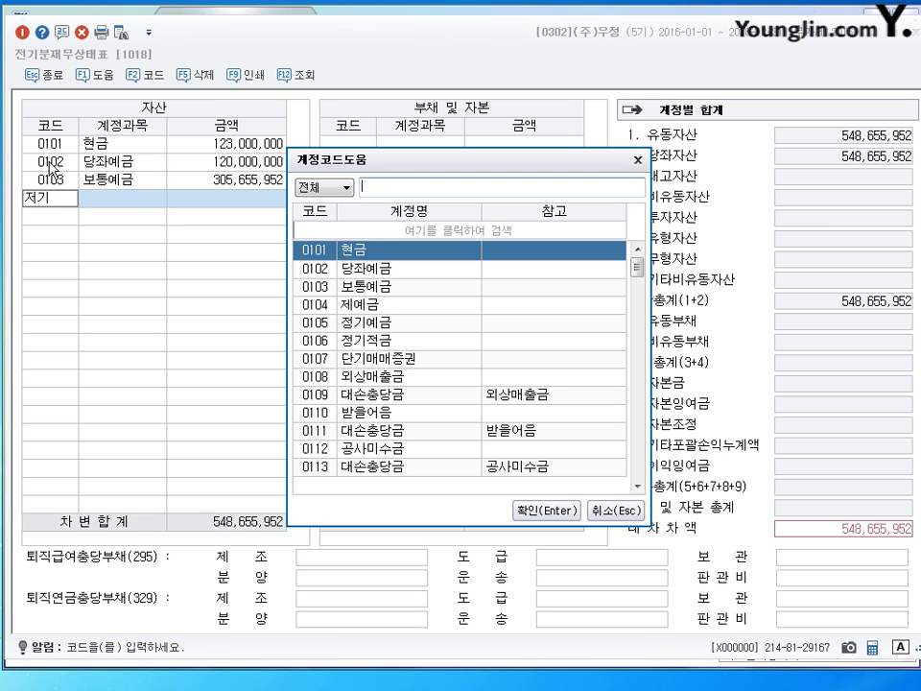
{"action": "type", "text": "정기"}
{"action": "key", "text": "Return"}
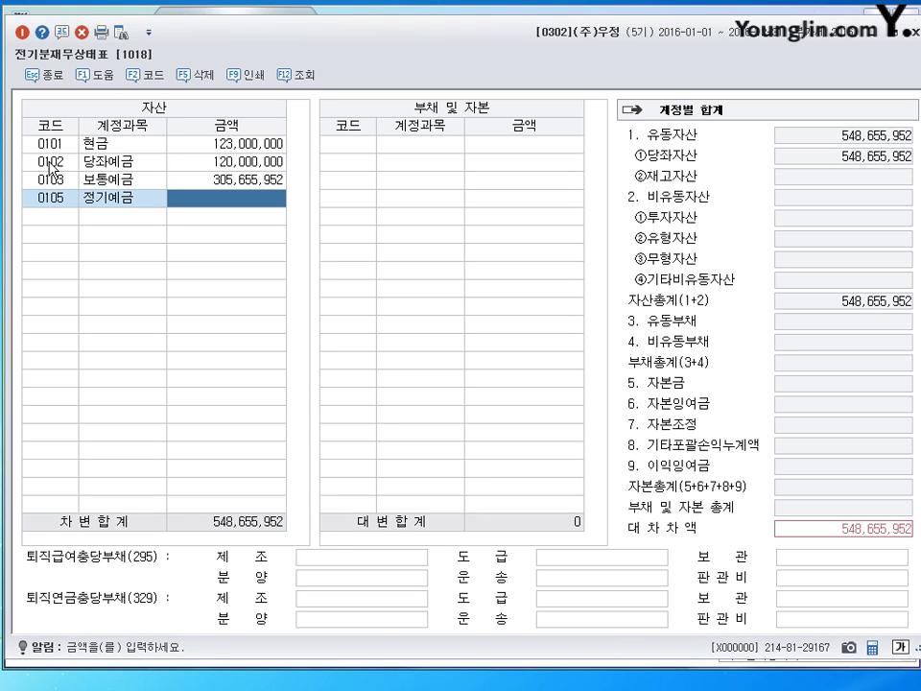
{"action": "type", "text": "50"}
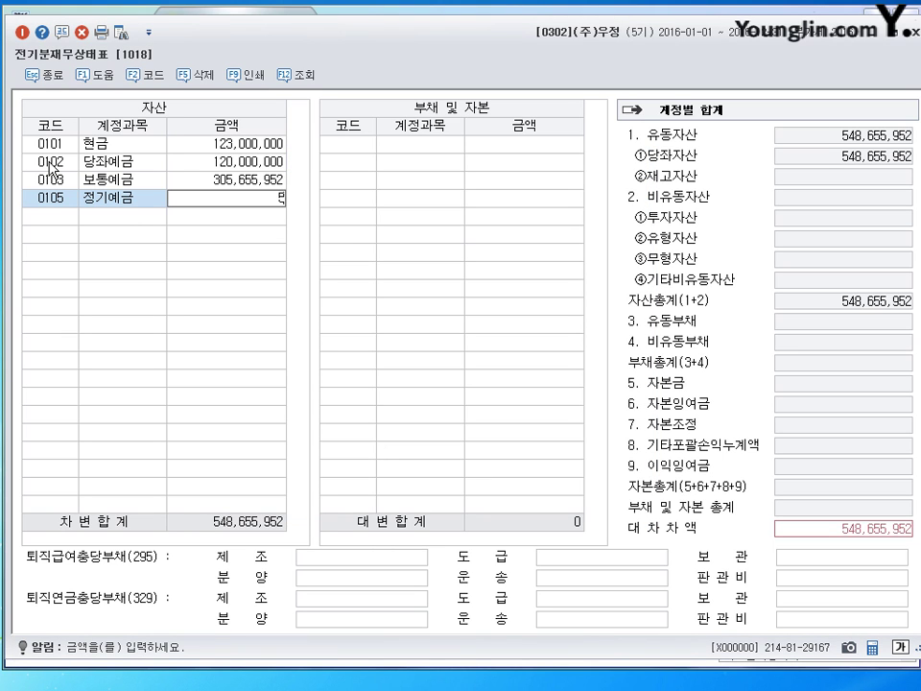
{"action": "type", "text": "0000000"}
{"action": "key", "text": "Return"}
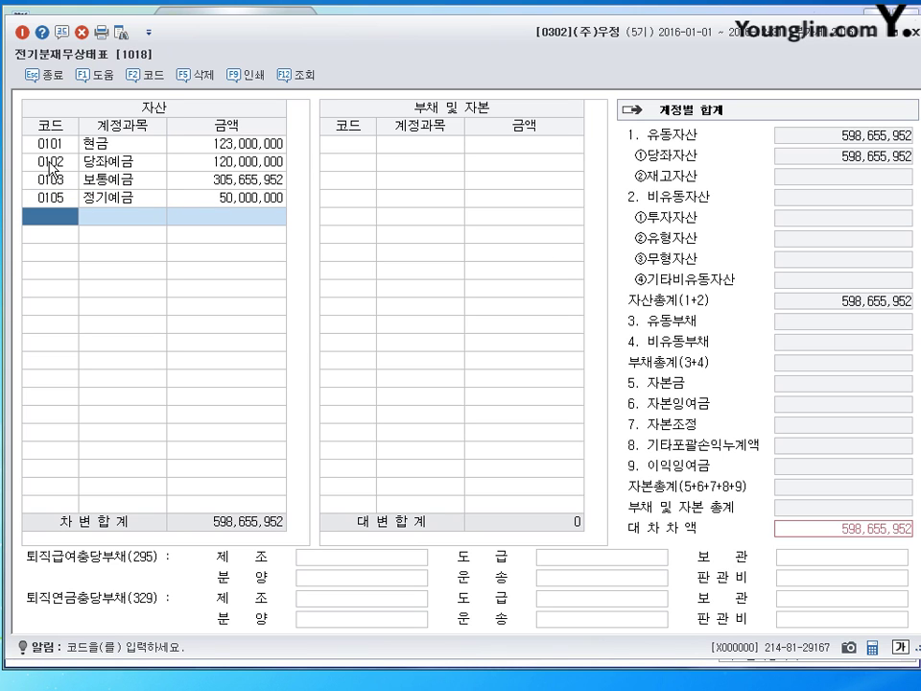
- Add 정기적금 (0106) to the assets by looking up its account name, with an amount of 1,590,005
{"action": "type", "text": "정기적"}
{"action": "key", "text": "Return"}
{"action": "key", "text": "Escape"}
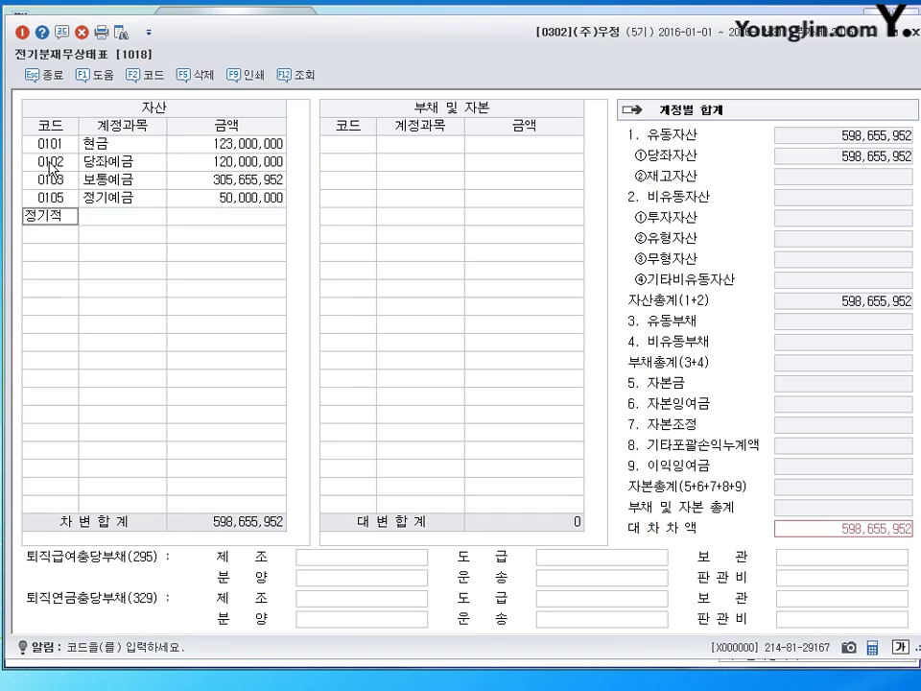
{"action": "type", "text": "금"}
{"action": "key", "text": "Return"}
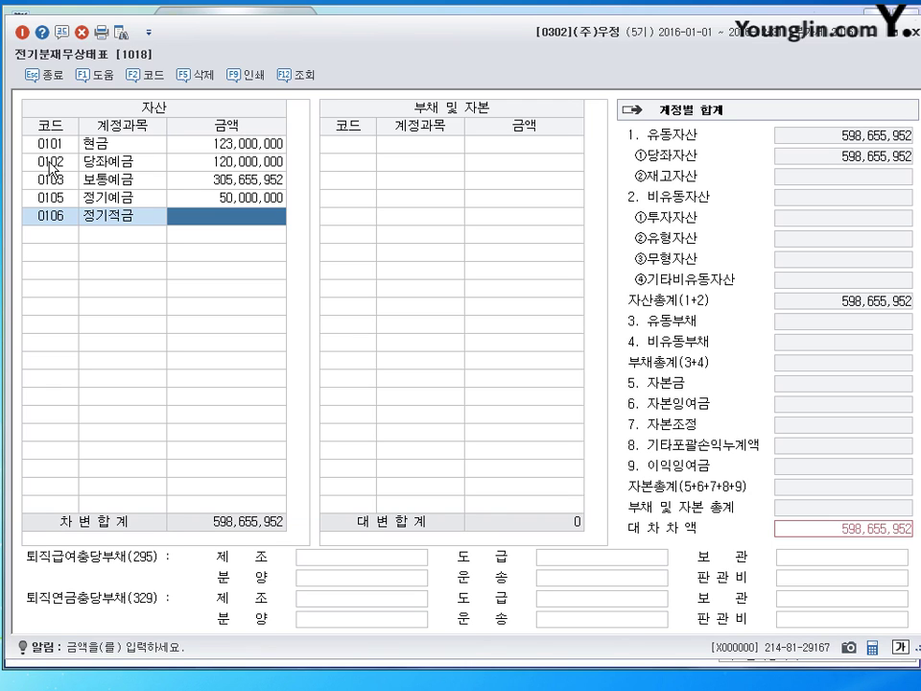
{"action": "type", "text": "1,59"}
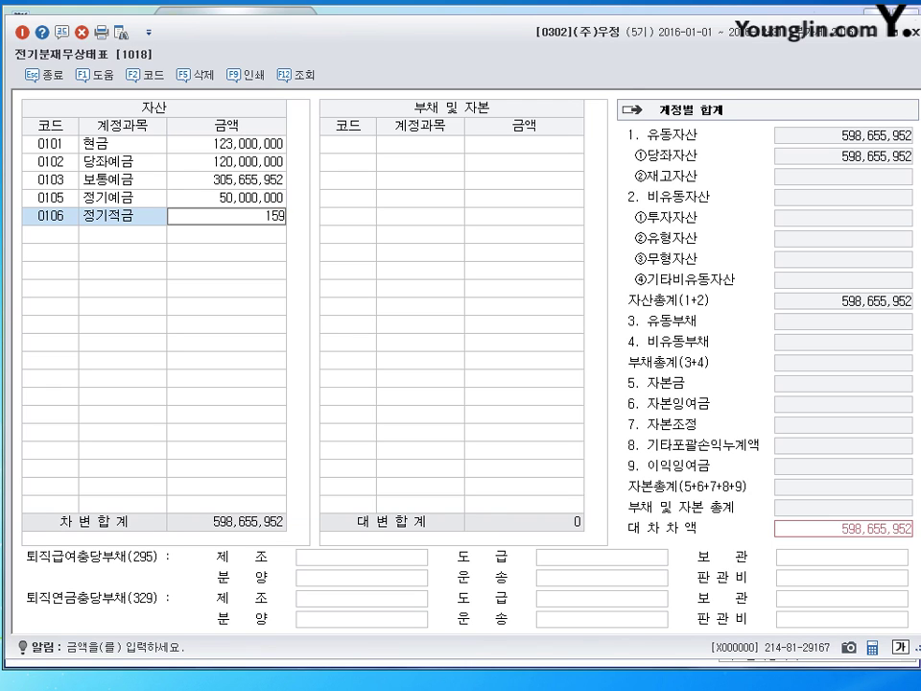
{"action": "type", "text": "0,005"}
{"action": "key", "text": "Return"}
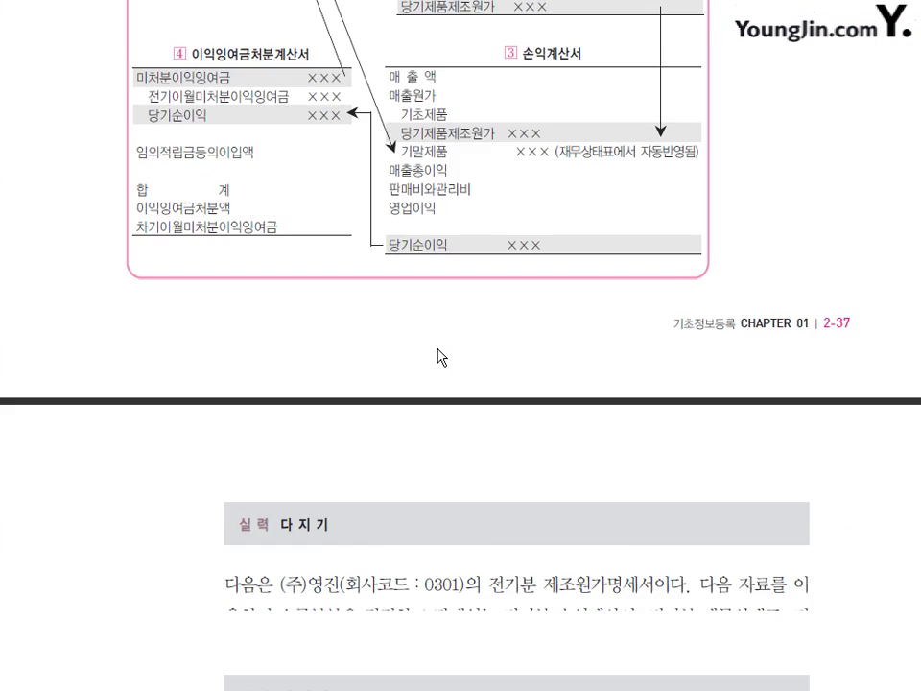
- Read the 실력 다지기 exercise in the textbook about correcting (주)영진's prior-period 제조원가명세서 and related statements
{"action": "scroll", "coordinate": [438, 357], "scroll_direction": "down", "scroll_amount": 5}
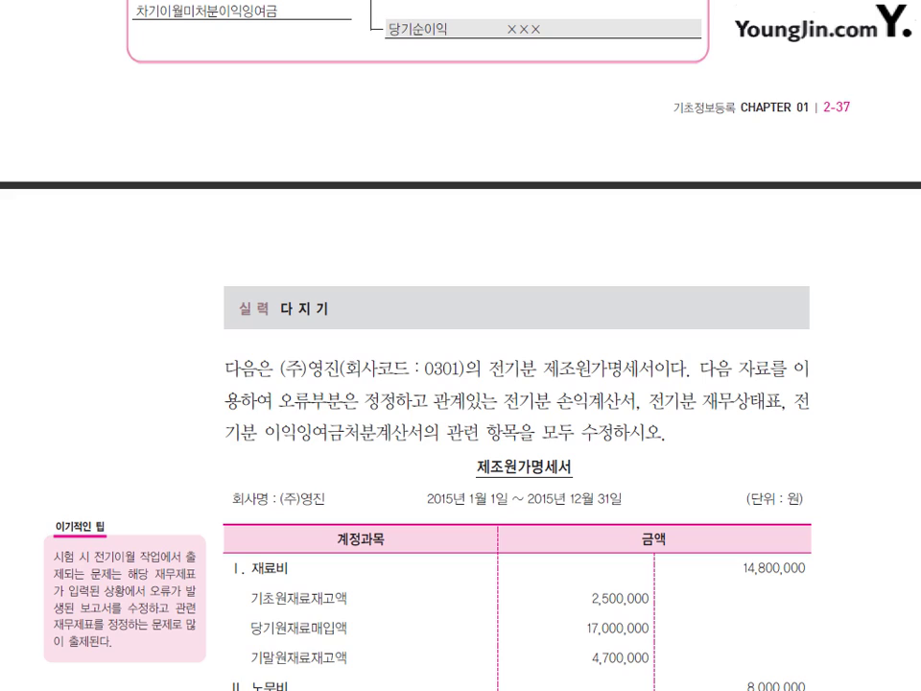